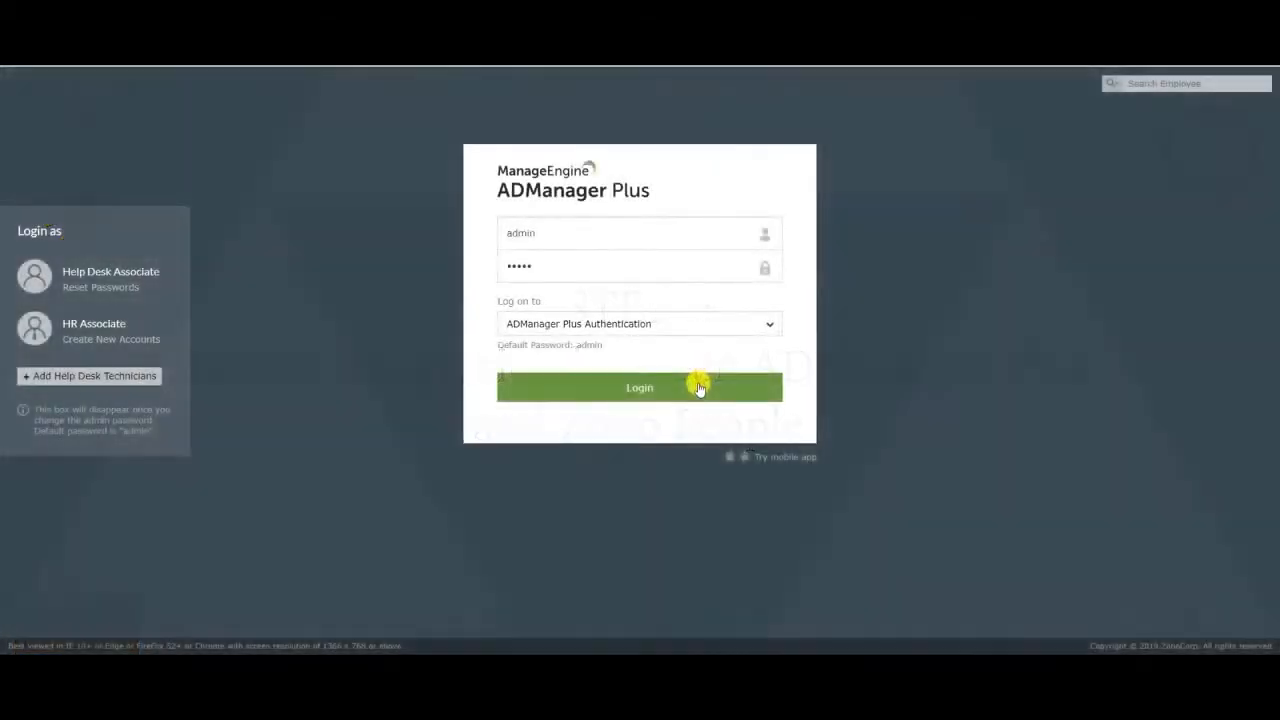
# Log in with the prefilled admin account and open the Zoho People integration settings.
pyautogui.click(700, 388)
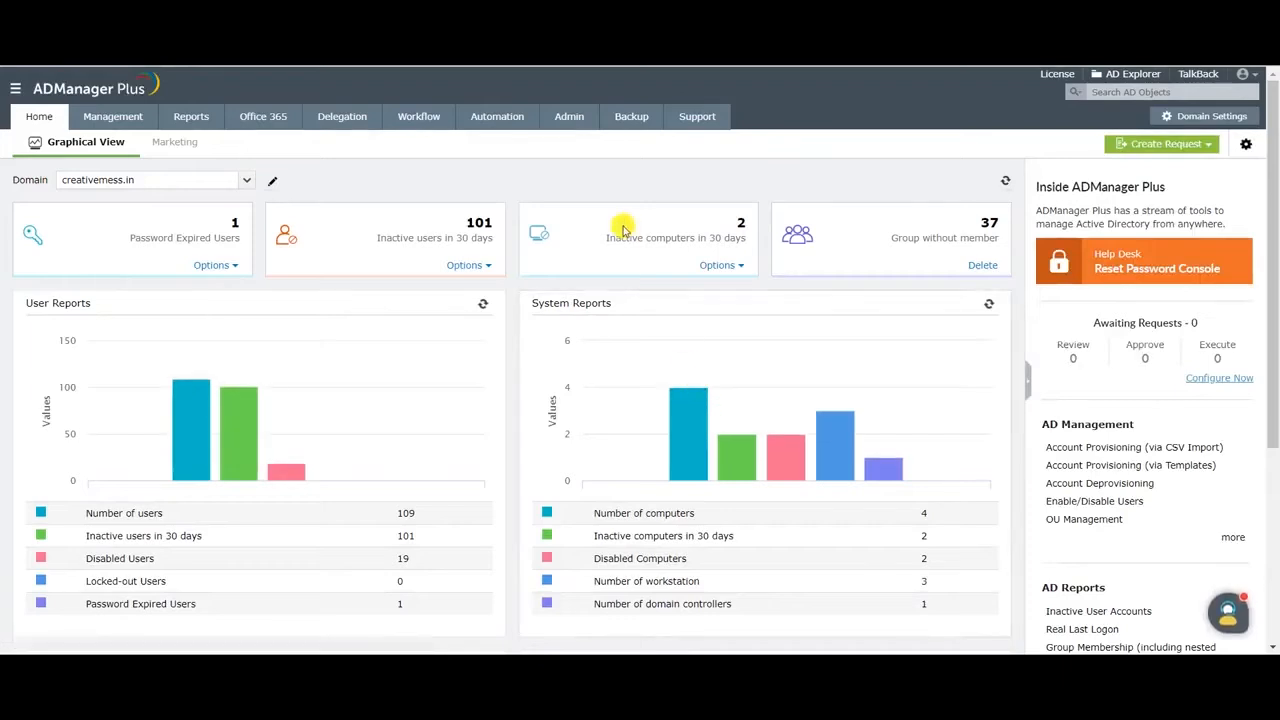
pyautogui.click(576, 116)
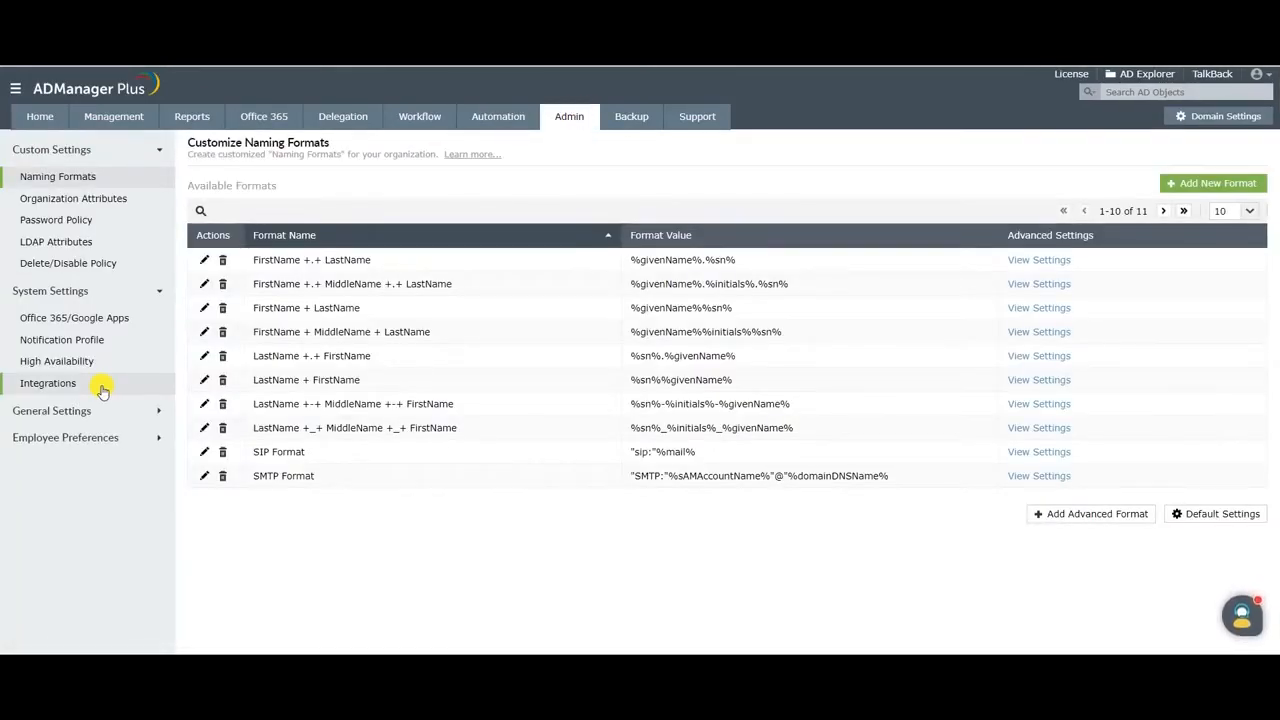
pyautogui.click(48, 383)
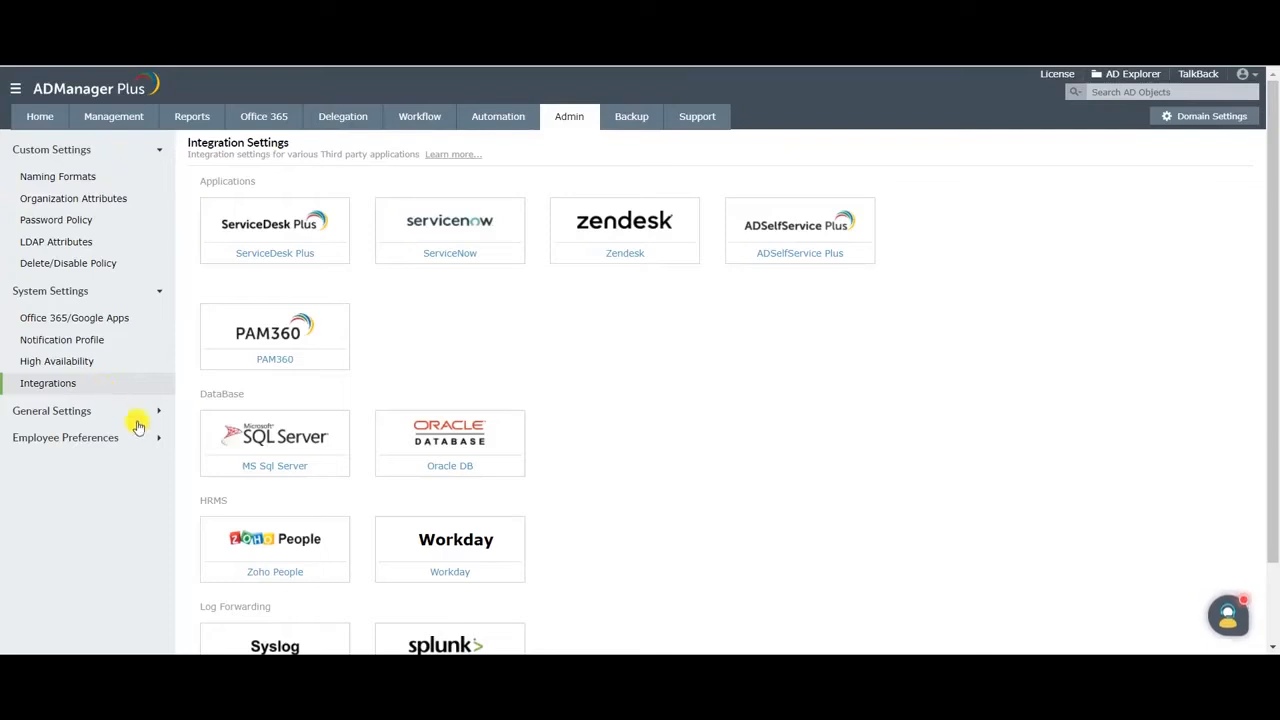
pyautogui.click(251, 553)
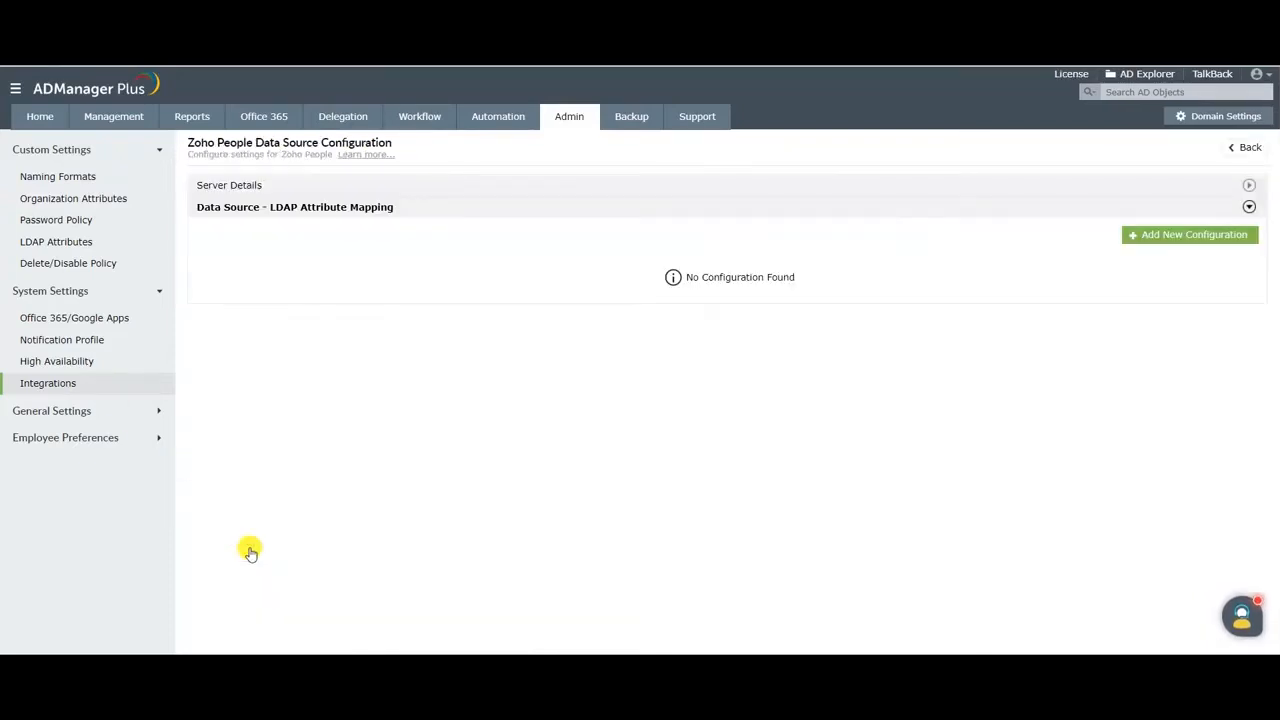
# Enter the Zoho account password in the Zoho People server details, then test and save the connection.
pyautogui.click(327, 191)
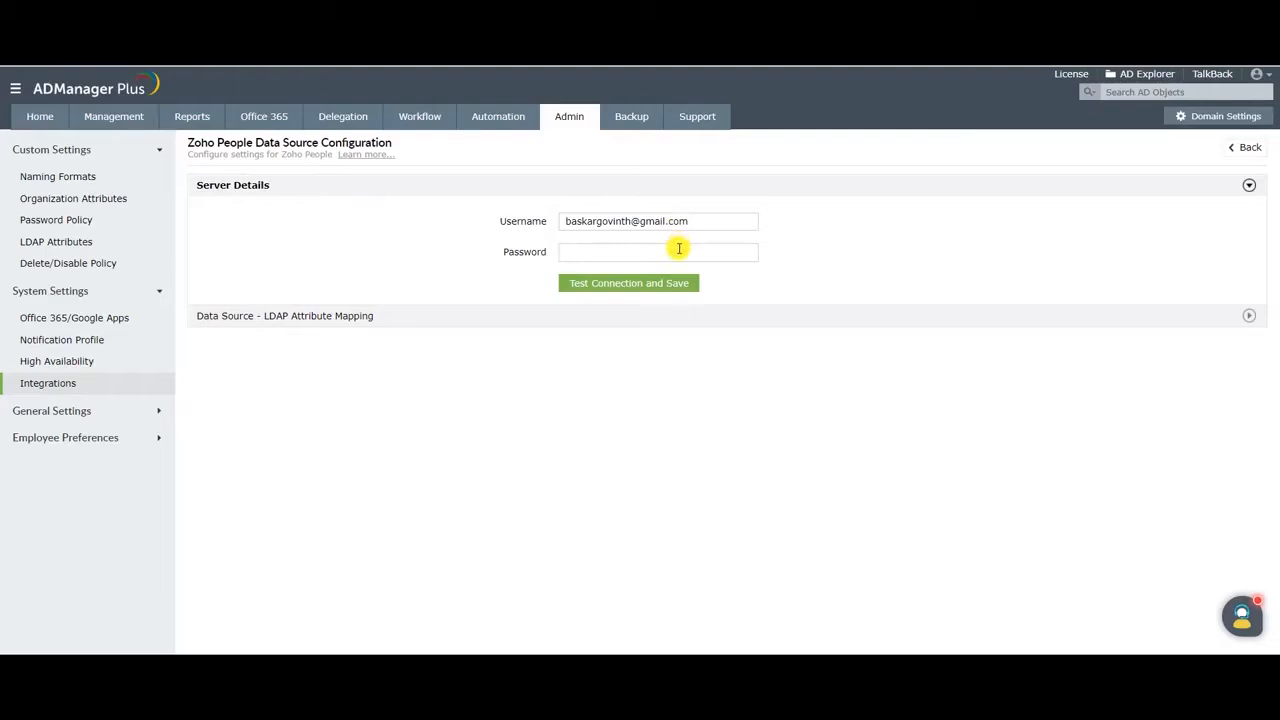
pyautogui.click(679, 248)
pyautogui.write('*********')
pyautogui.click(662, 286)
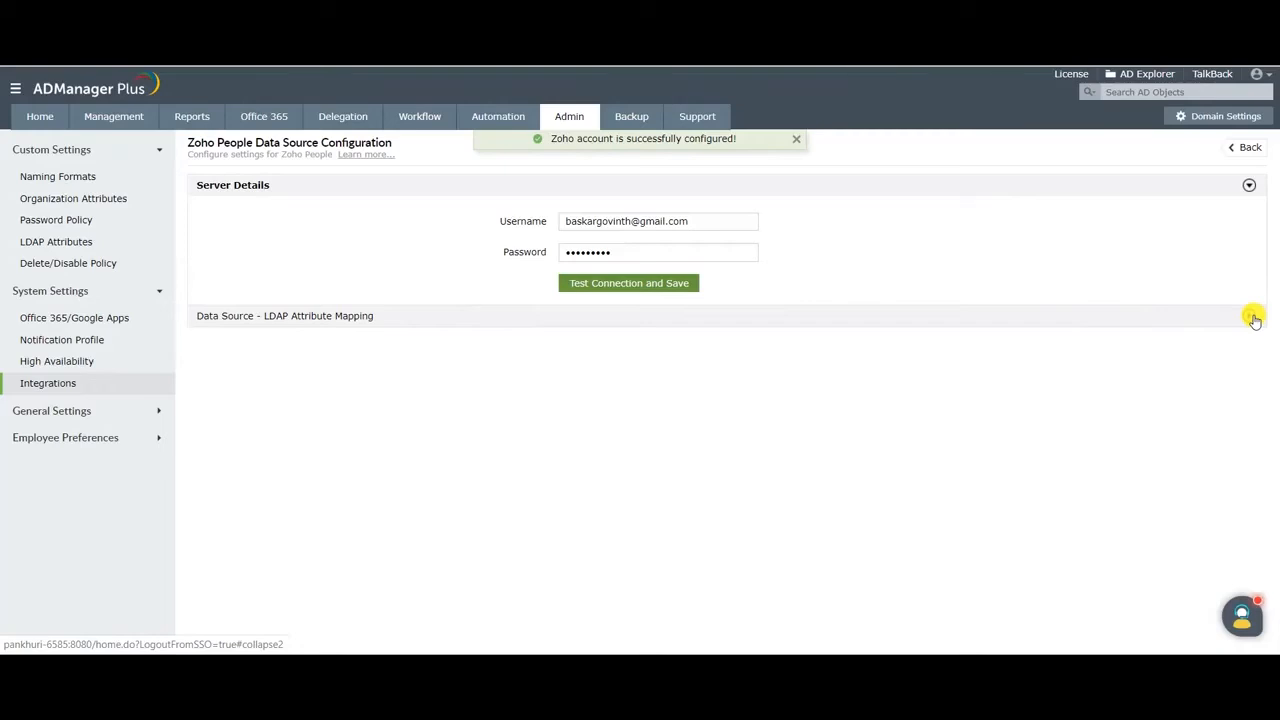
# Start a new data source to LDAP attribute mapping configuration named Conf.
pyautogui.click(1252, 317)
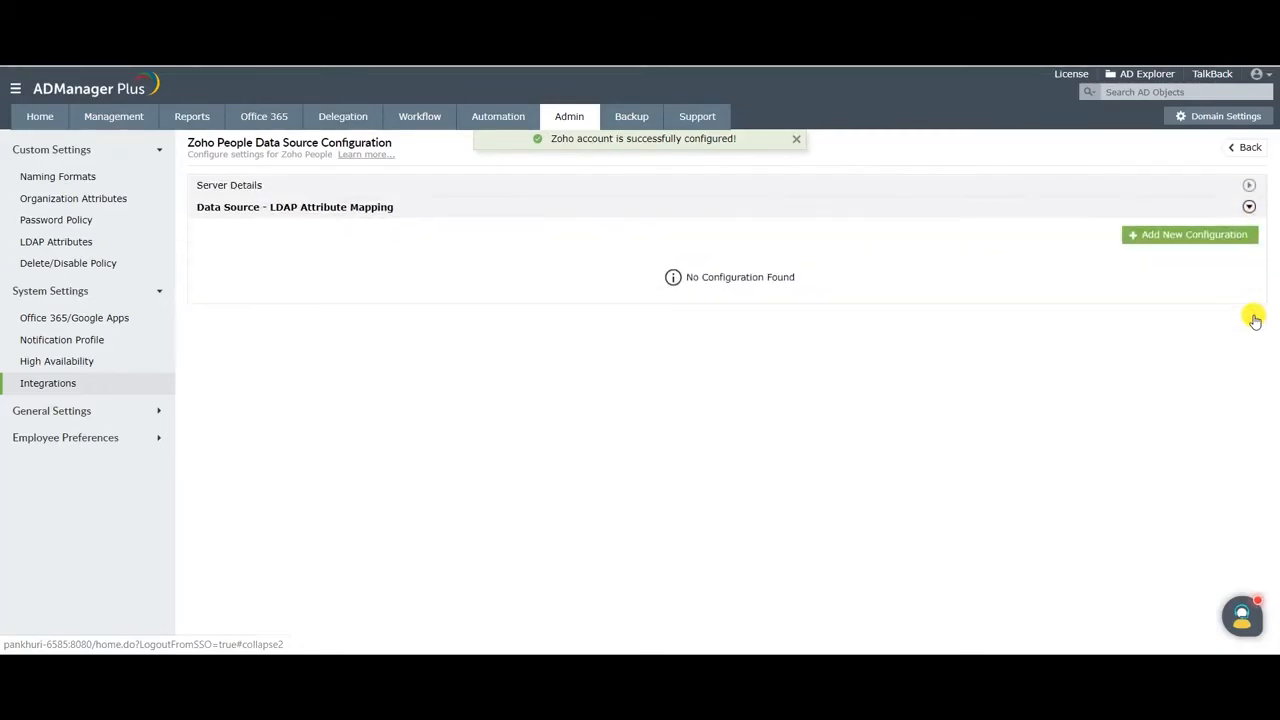
pyautogui.click(1175, 240)
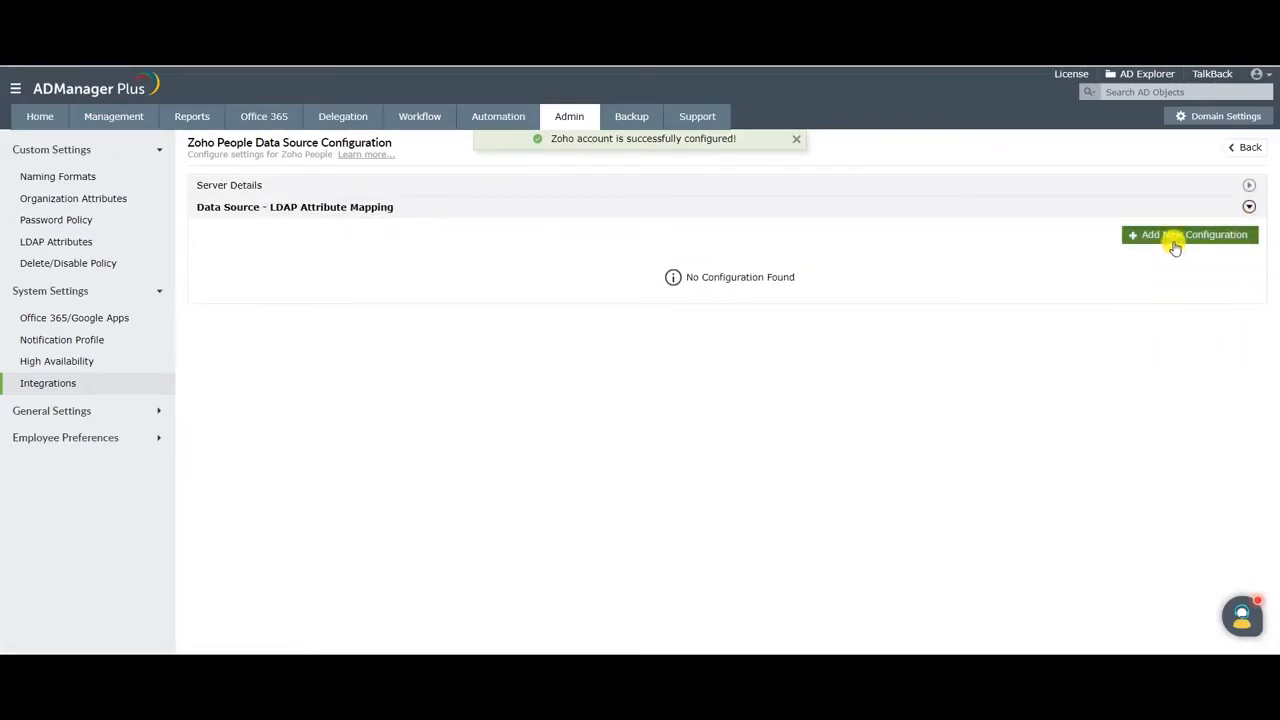
pyautogui.click(624, 243)
pyautogui.write('Conf')
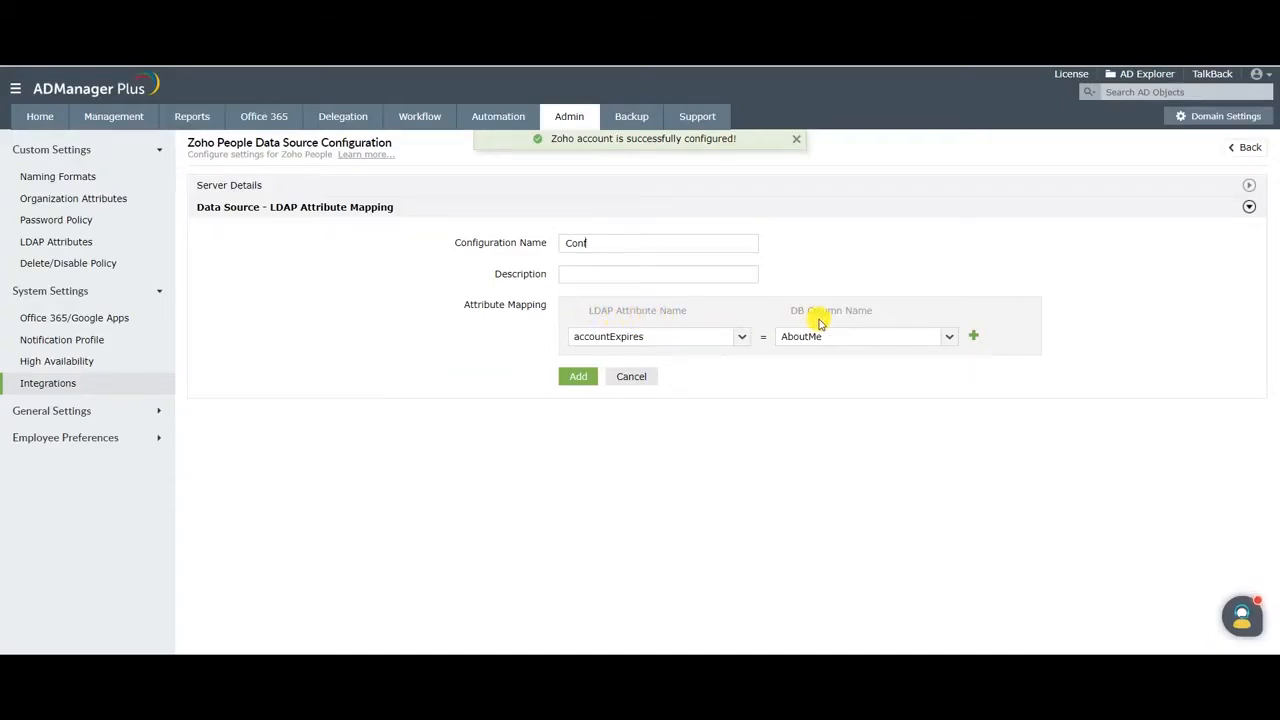
# Map the LDAP attribute givenName to the Zoho People column FirstName.
pyautogui.click(741, 336)
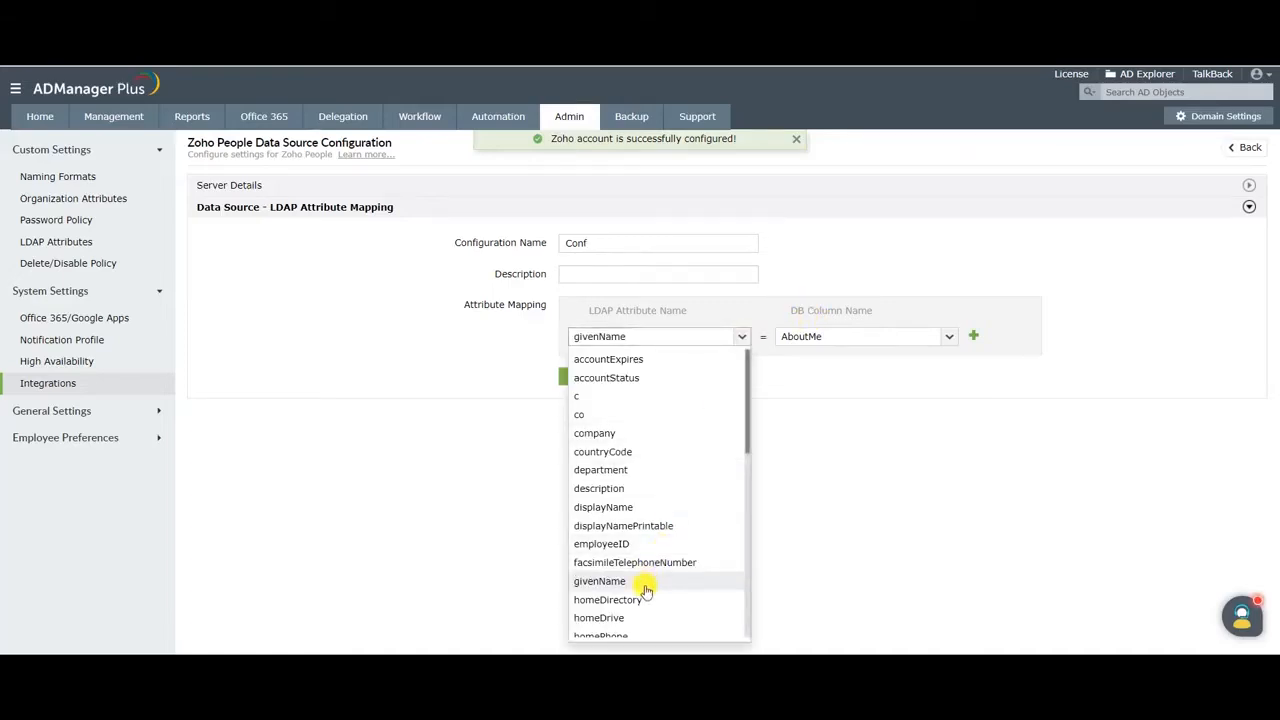
pyautogui.click(645, 582)
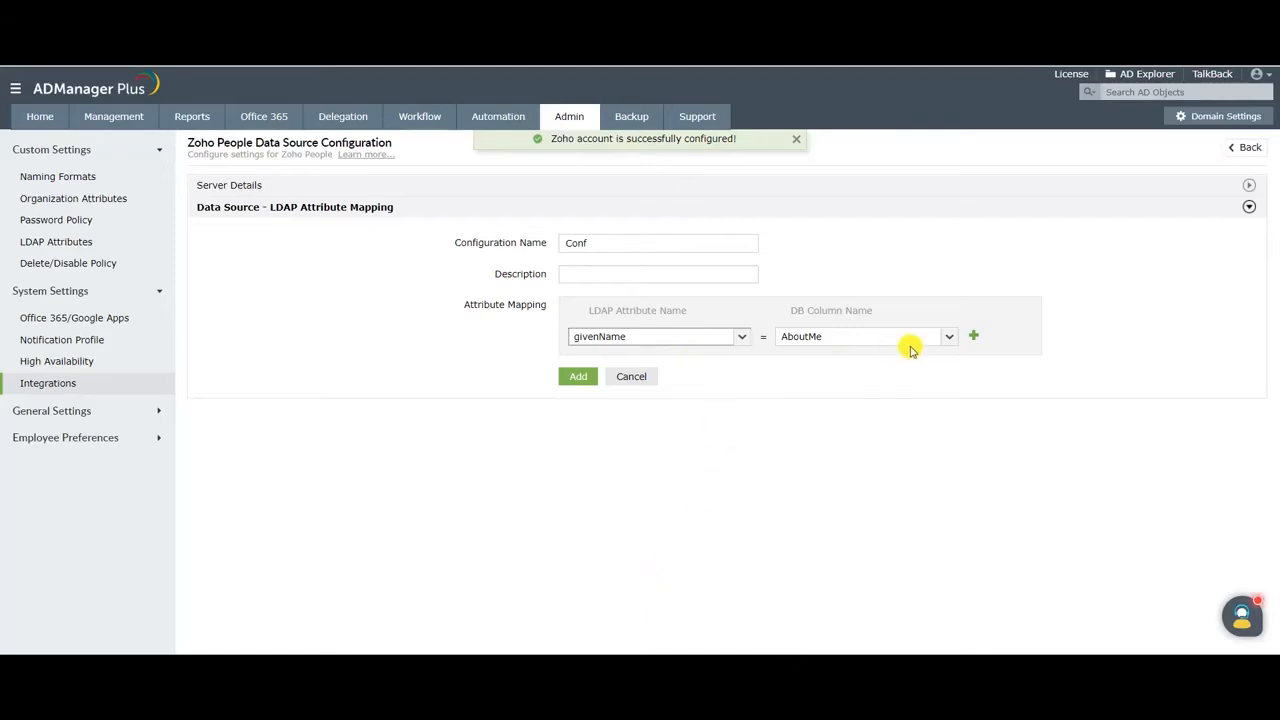
pyautogui.click(951, 340)
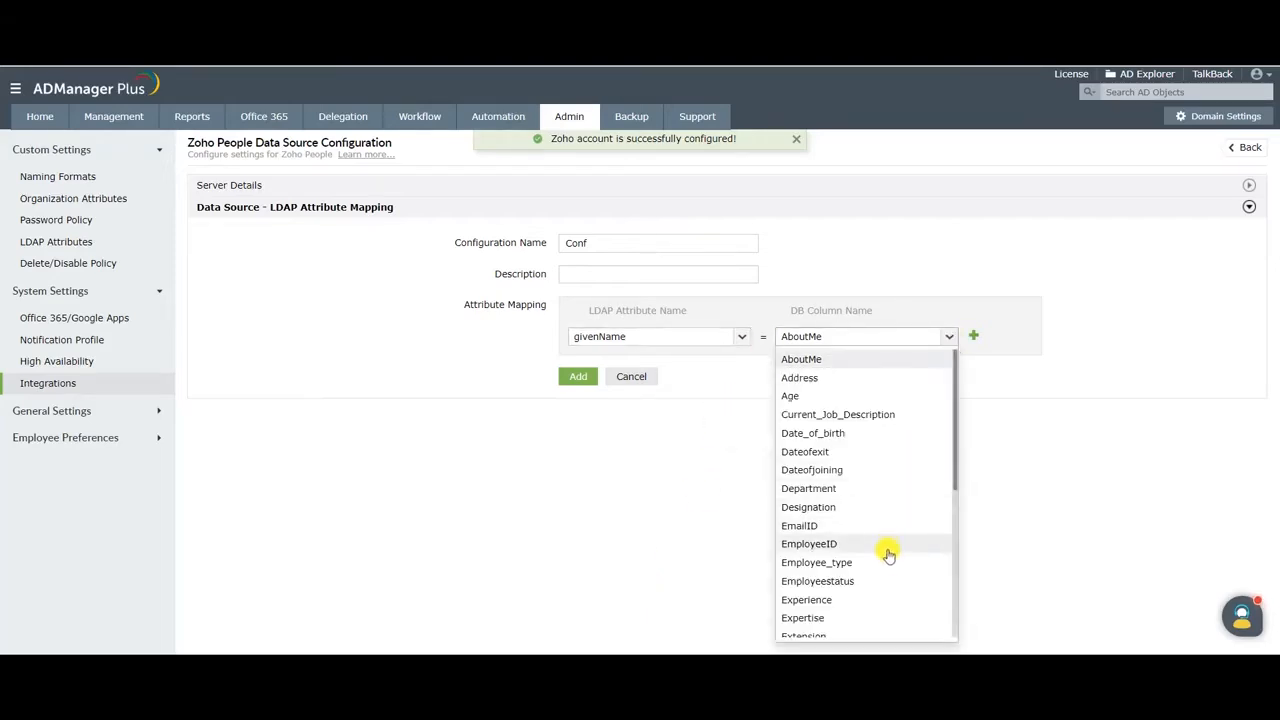
pyautogui.scroll(-5, 889, 553)
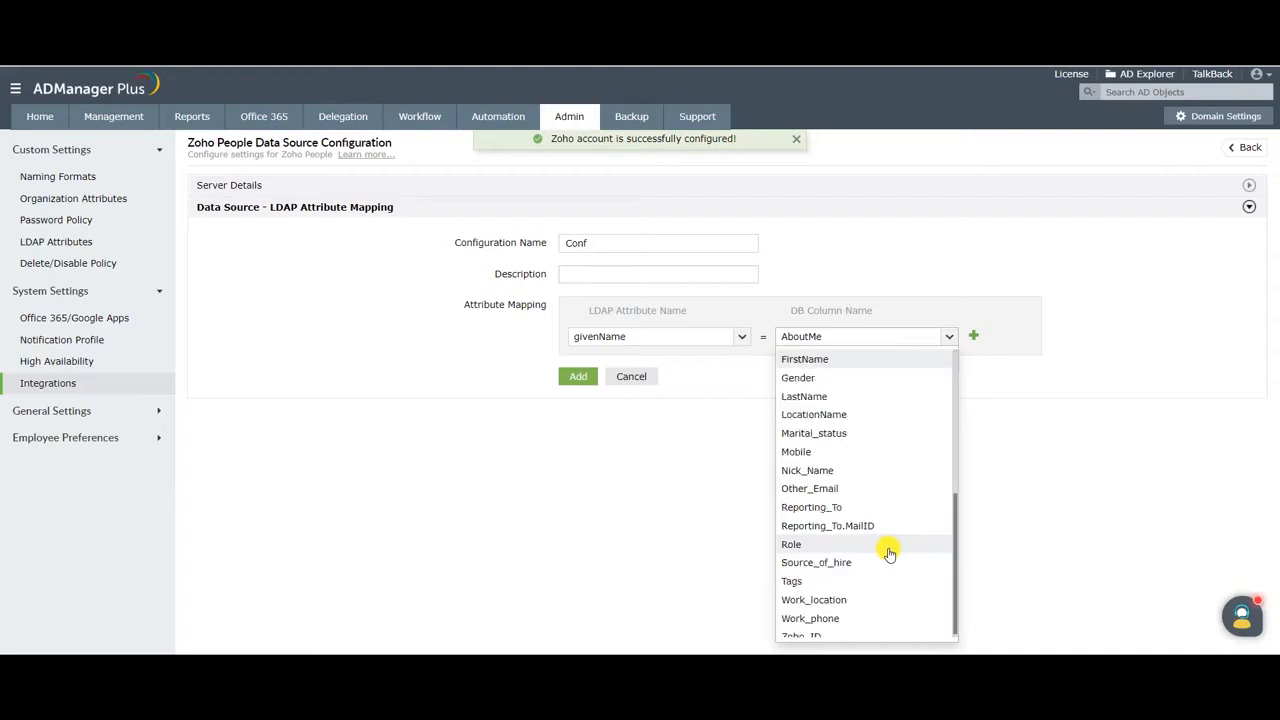
pyautogui.click(868, 361)
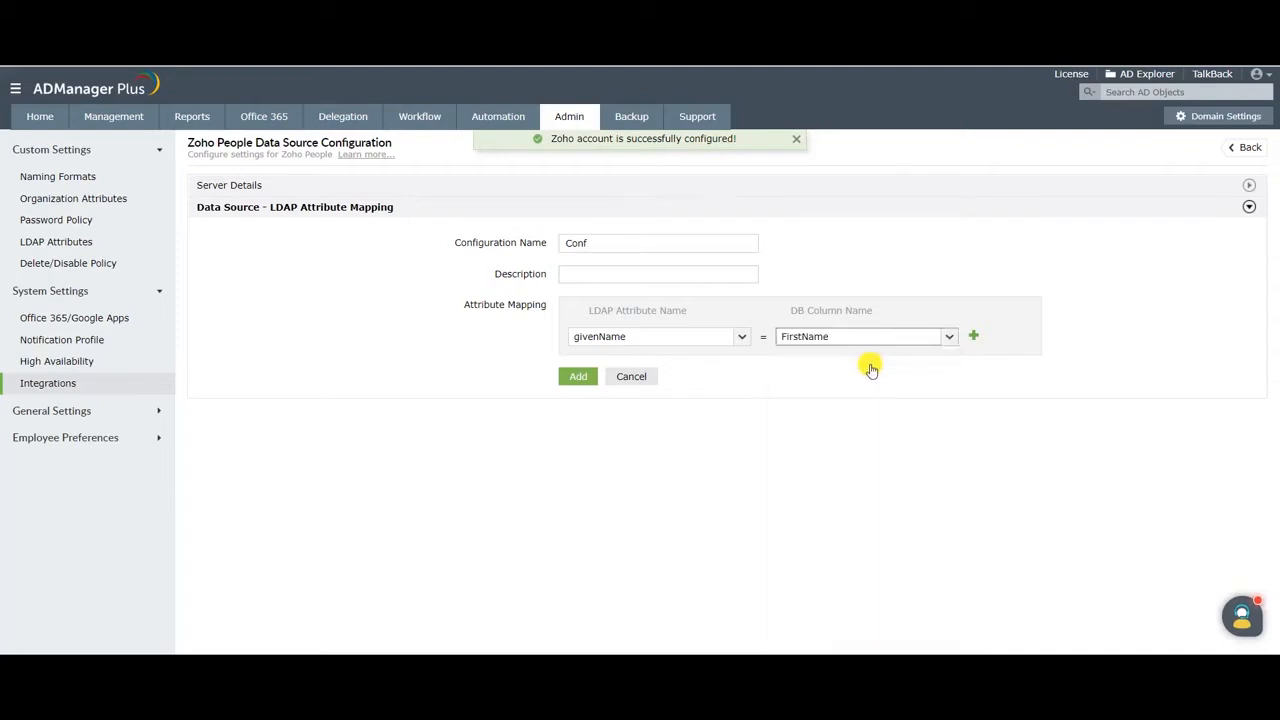
# Add a second mapping from the LDAP attribute sn to the LastName column and save the configuration.
pyautogui.click(973, 340)
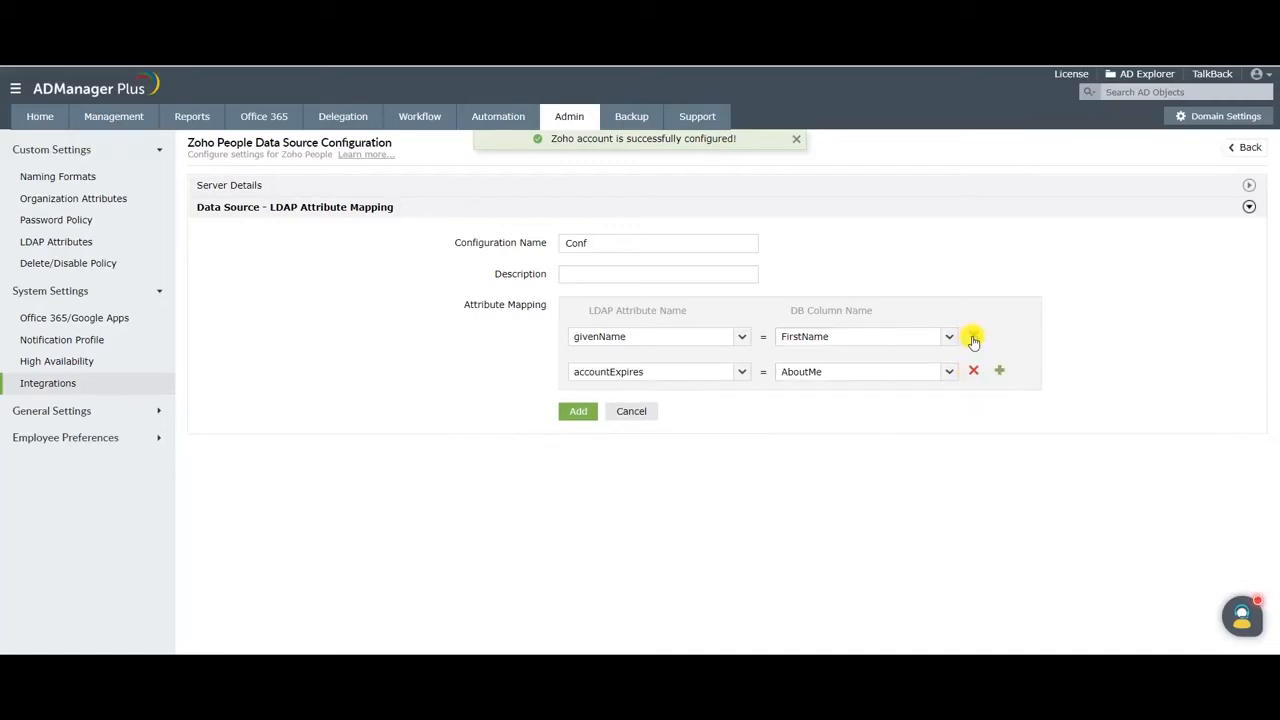
pyautogui.click(750, 370)
pyautogui.click(660, 277)
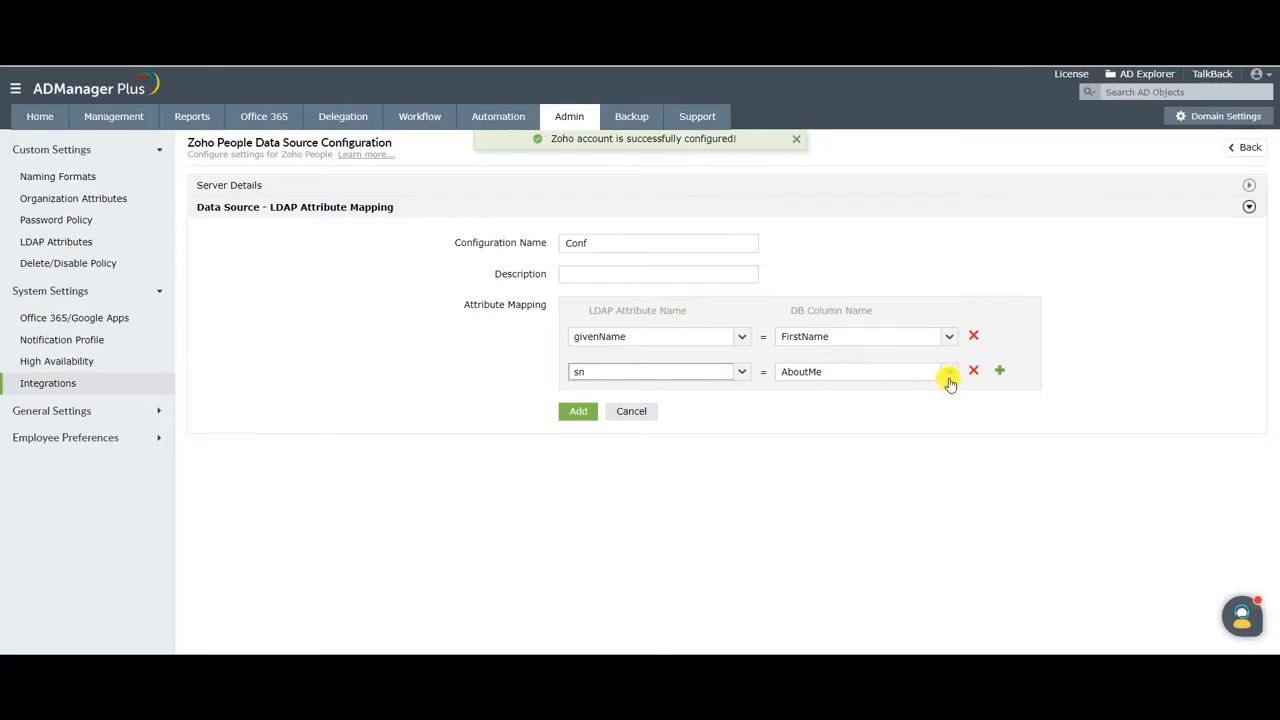
pyautogui.click(948, 375)
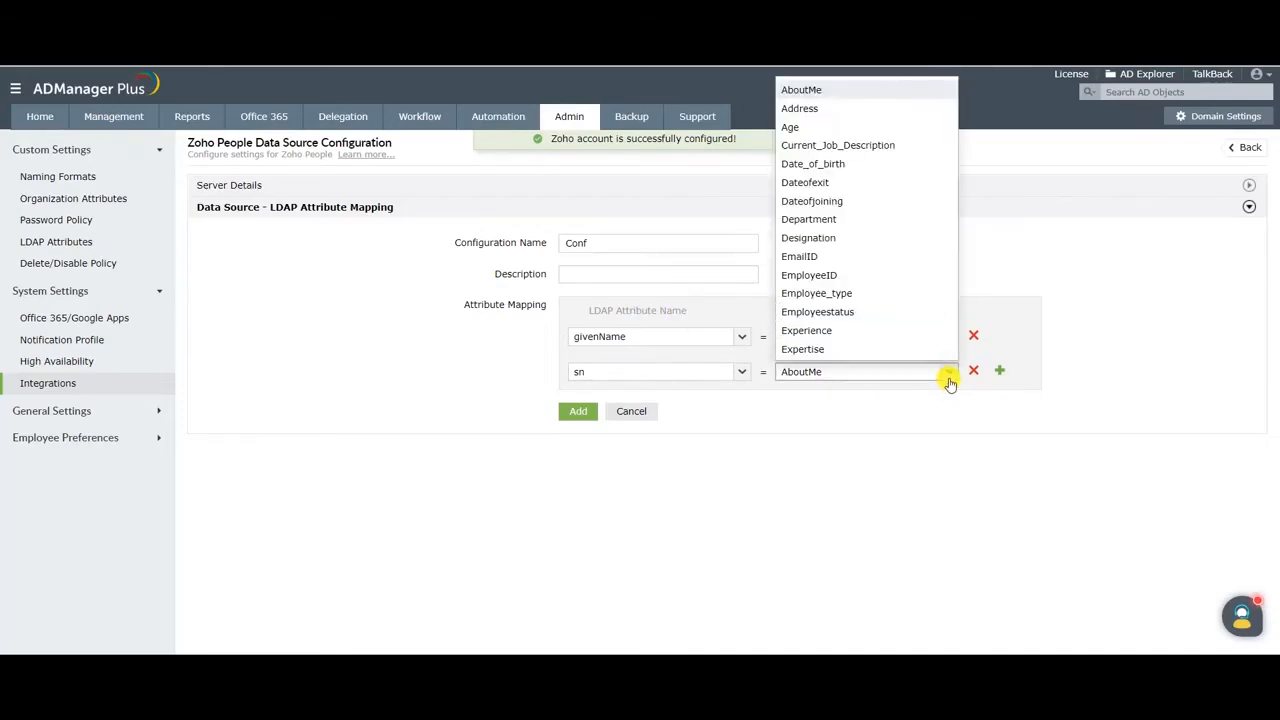
pyautogui.press('l')
pyautogui.click(840, 107)
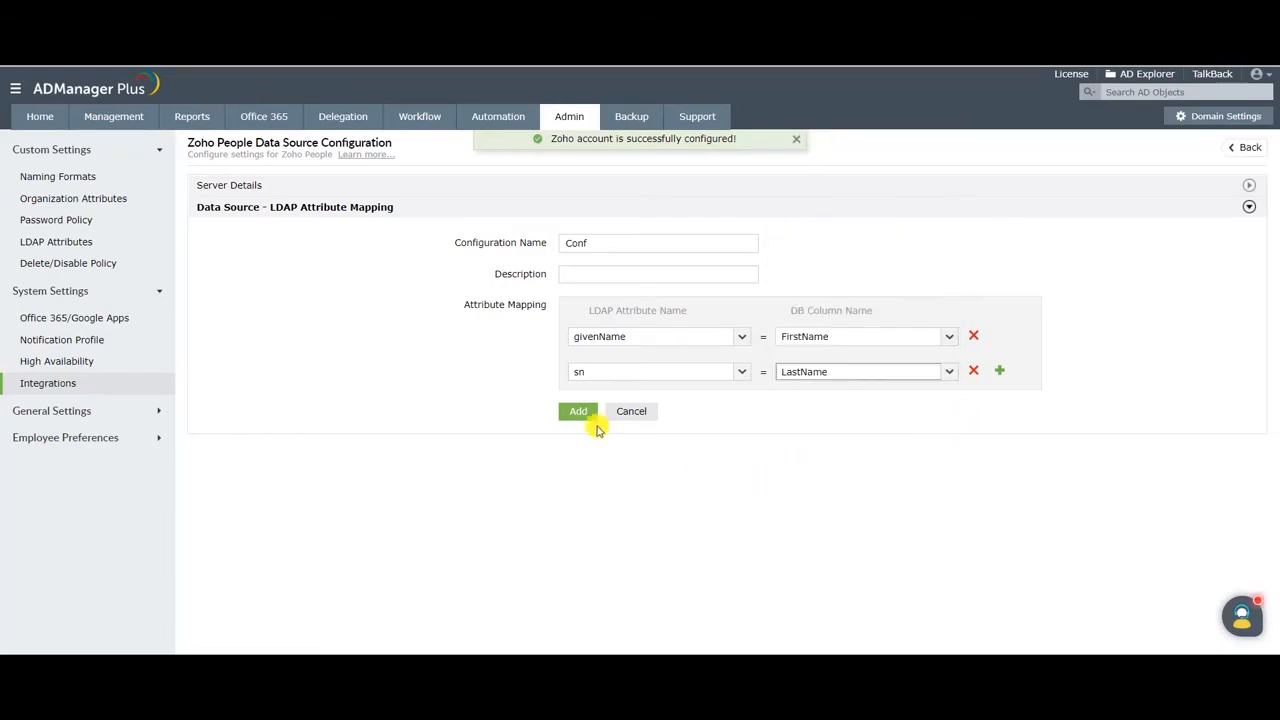
pyautogui.click(579, 411)
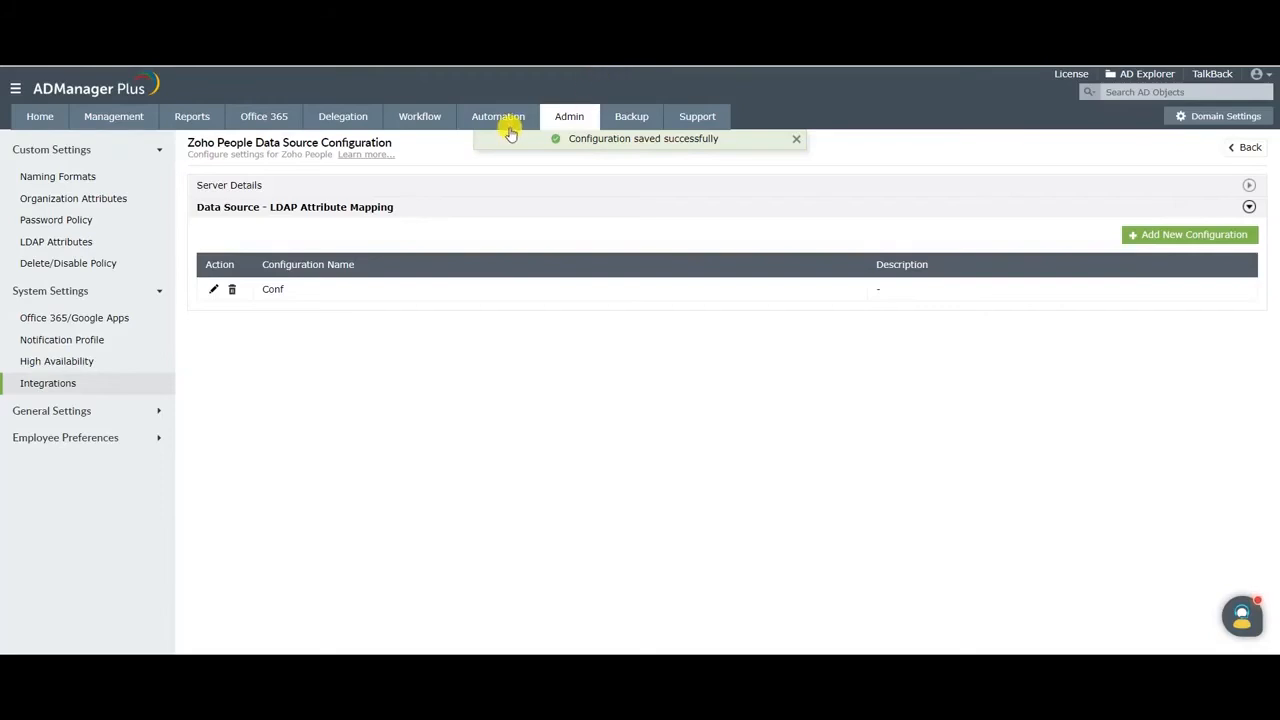
# Start a new scheduled automation named User_creation in the User Automation category.
pyautogui.click(510, 130)
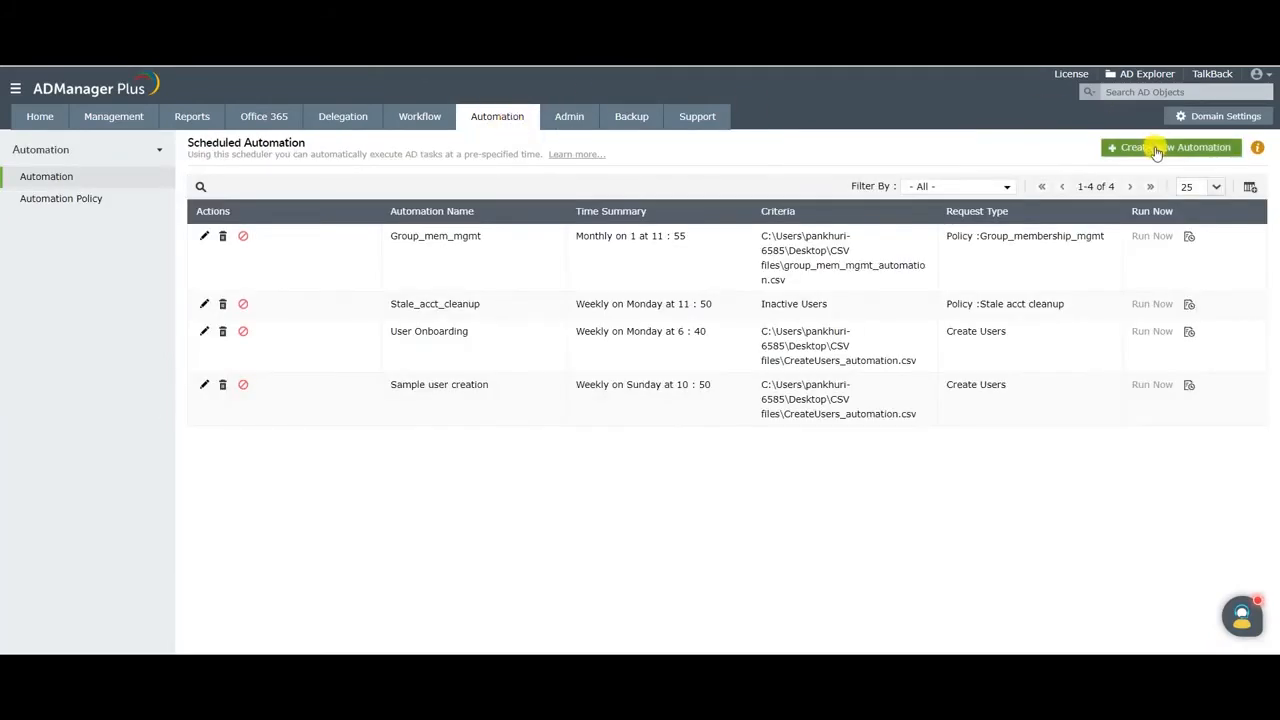
pyautogui.click(1157, 150)
pyautogui.doubleClick(414, 228)
pyautogui.write('User_creation')
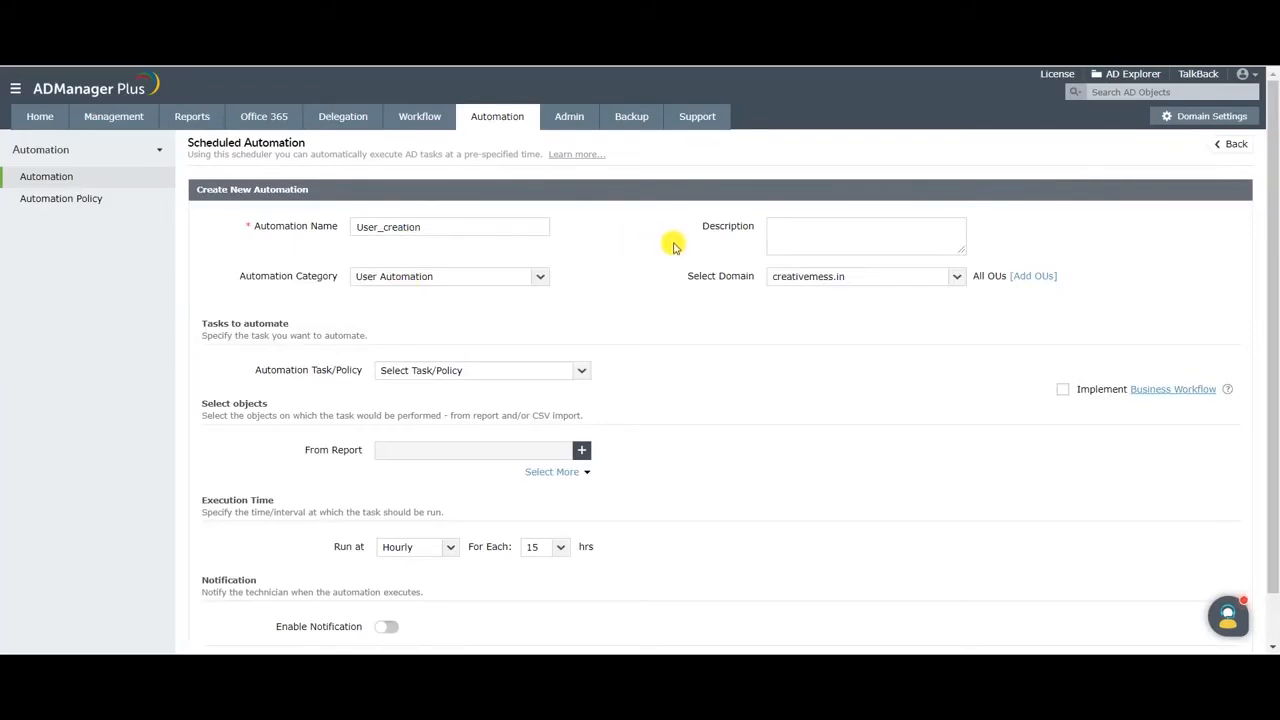
pyautogui.click(540, 277)
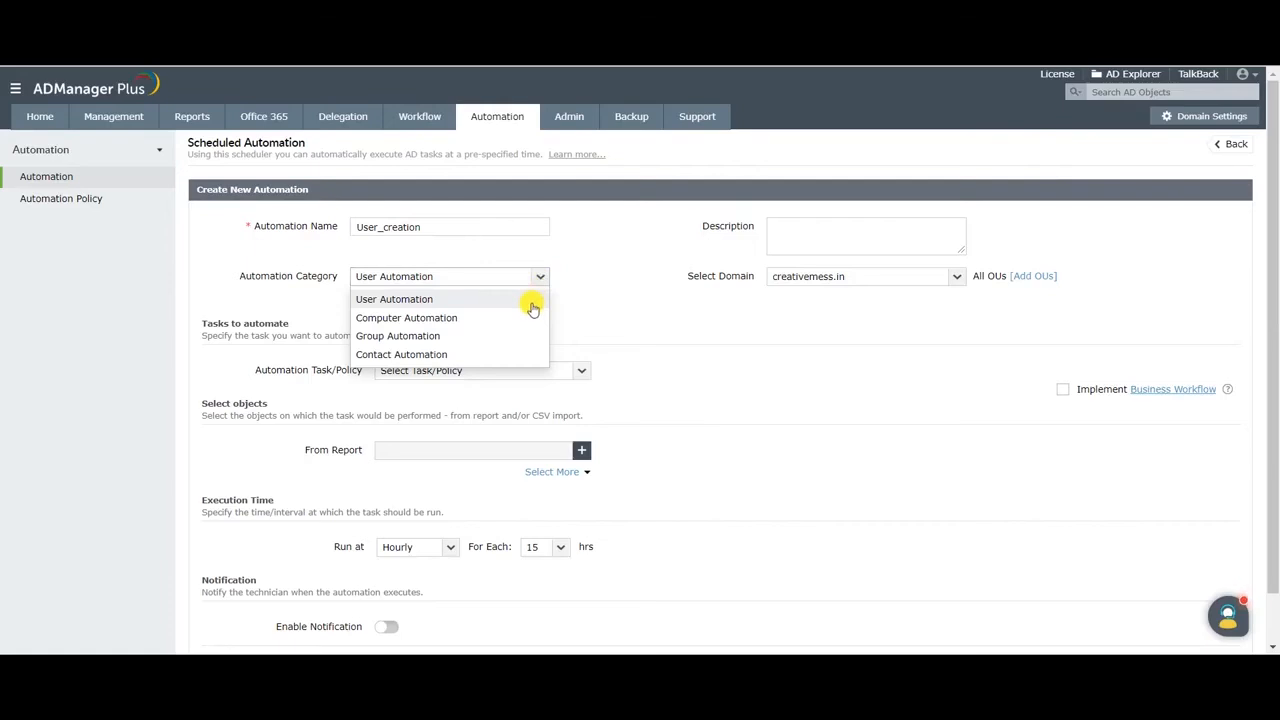
pyautogui.click(531, 301)
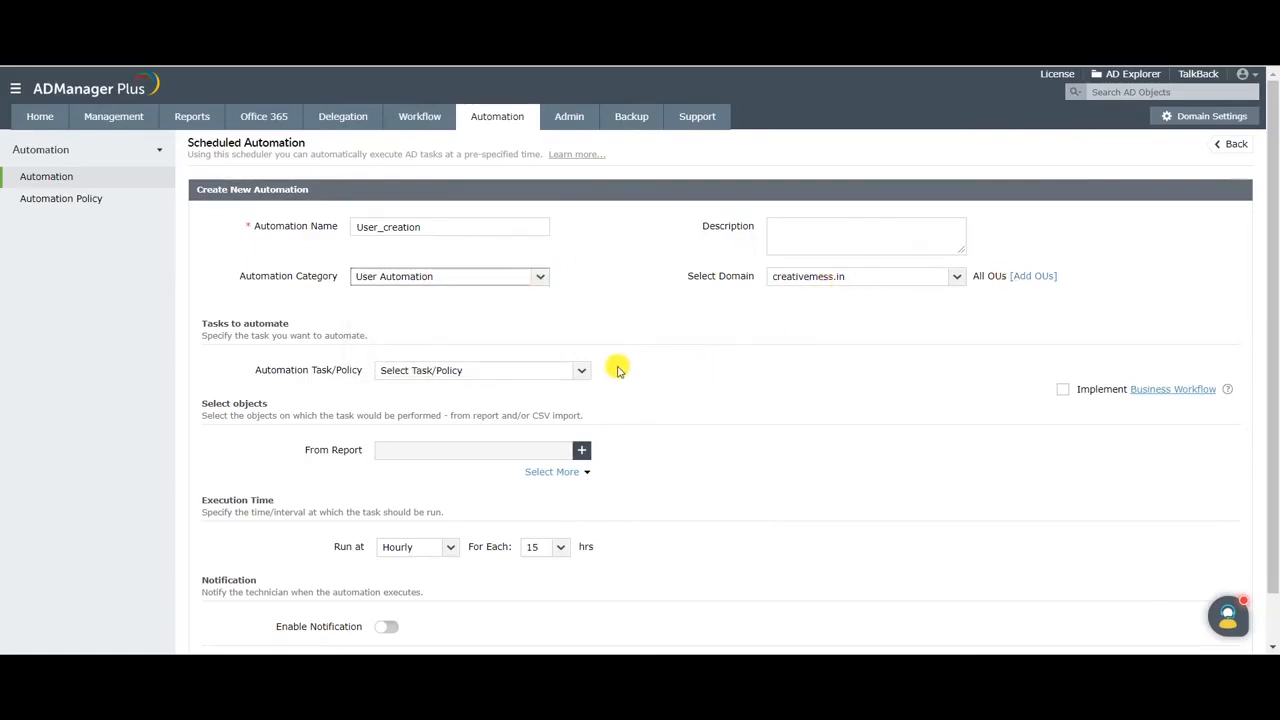
# Set the automation task to Create Users with the Marketing template.
pyautogui.click(588, 378)
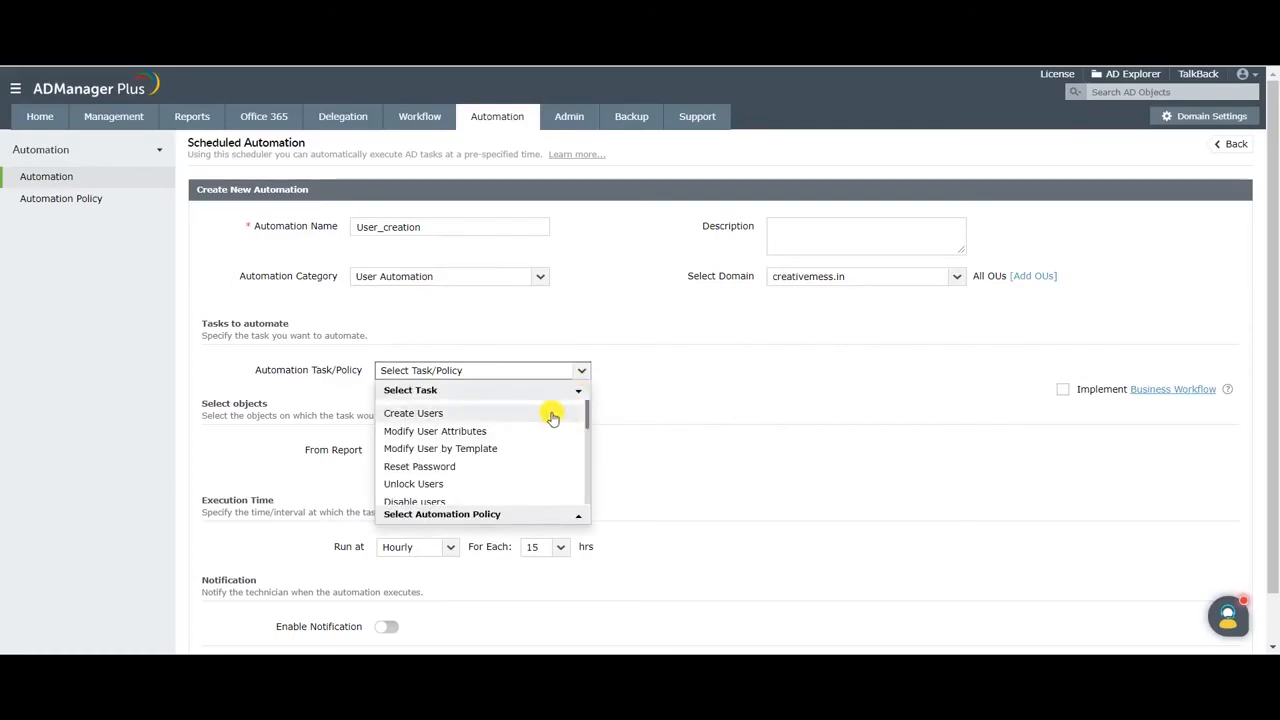
pyautogui.click(553, 418)
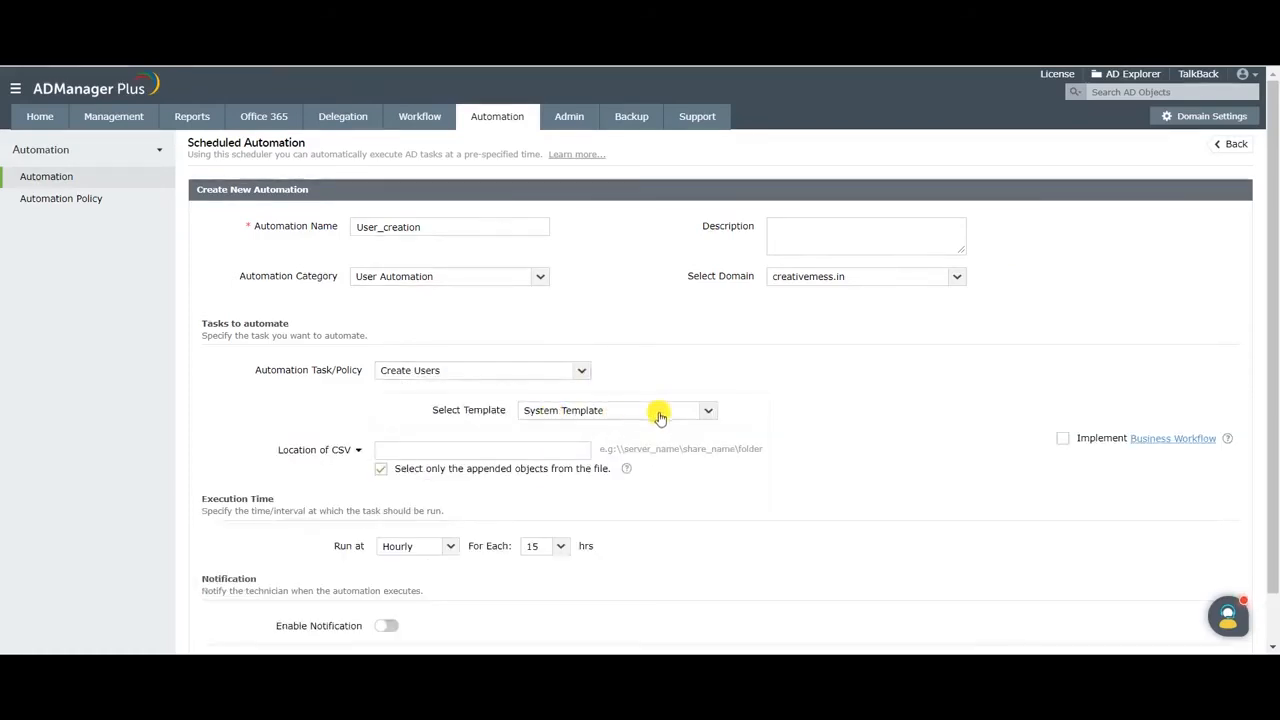
pyautogui.click(700, 417)
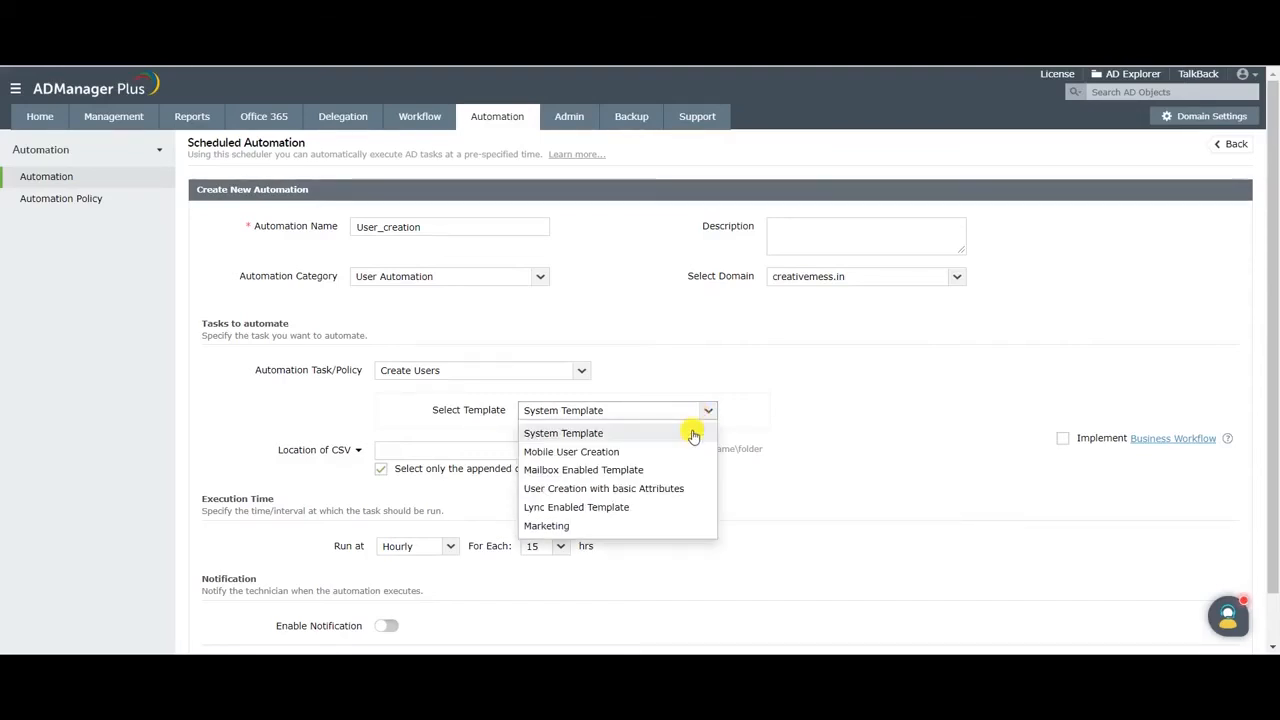
pyautogui.click(656, 535)
# Use Zoho People with the Conf configuration as the automation's data source and save the automation.
pyautogui.click(345, 450)
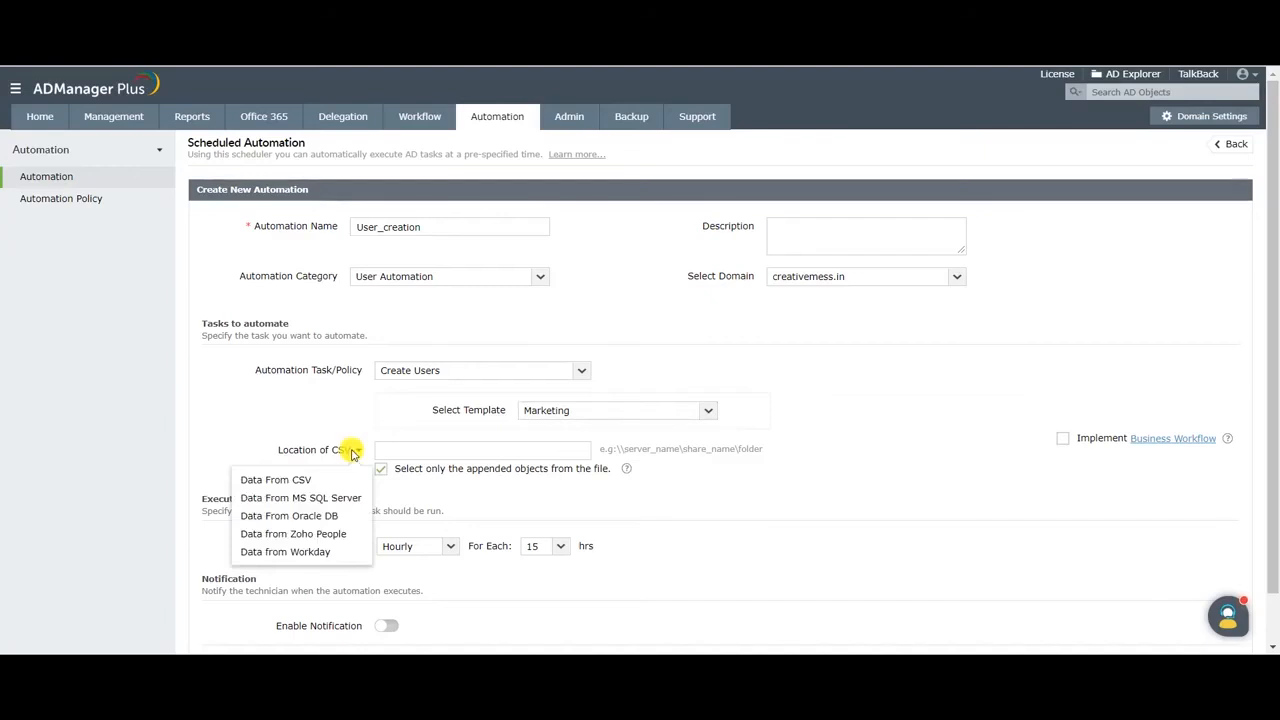
pyautogui.click(346, 534)
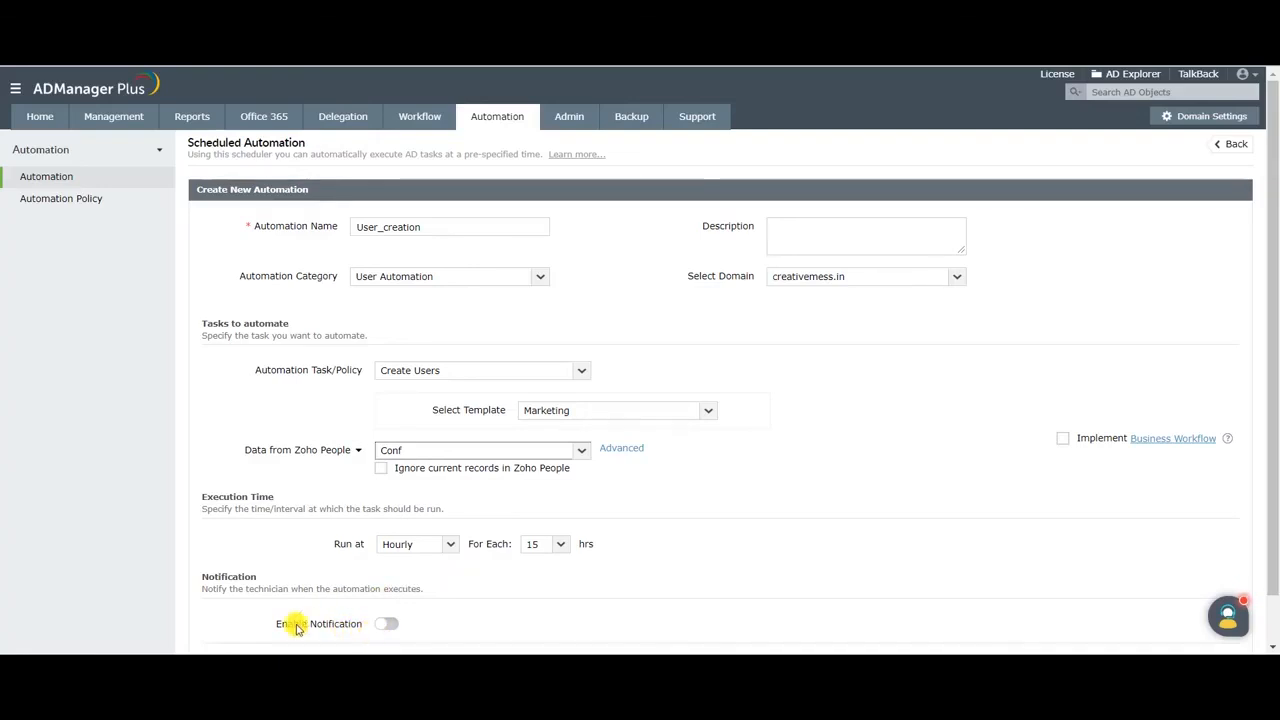
pyautogui.moveTo(1274, 291); pyautogui.dragTo(1274, 347)
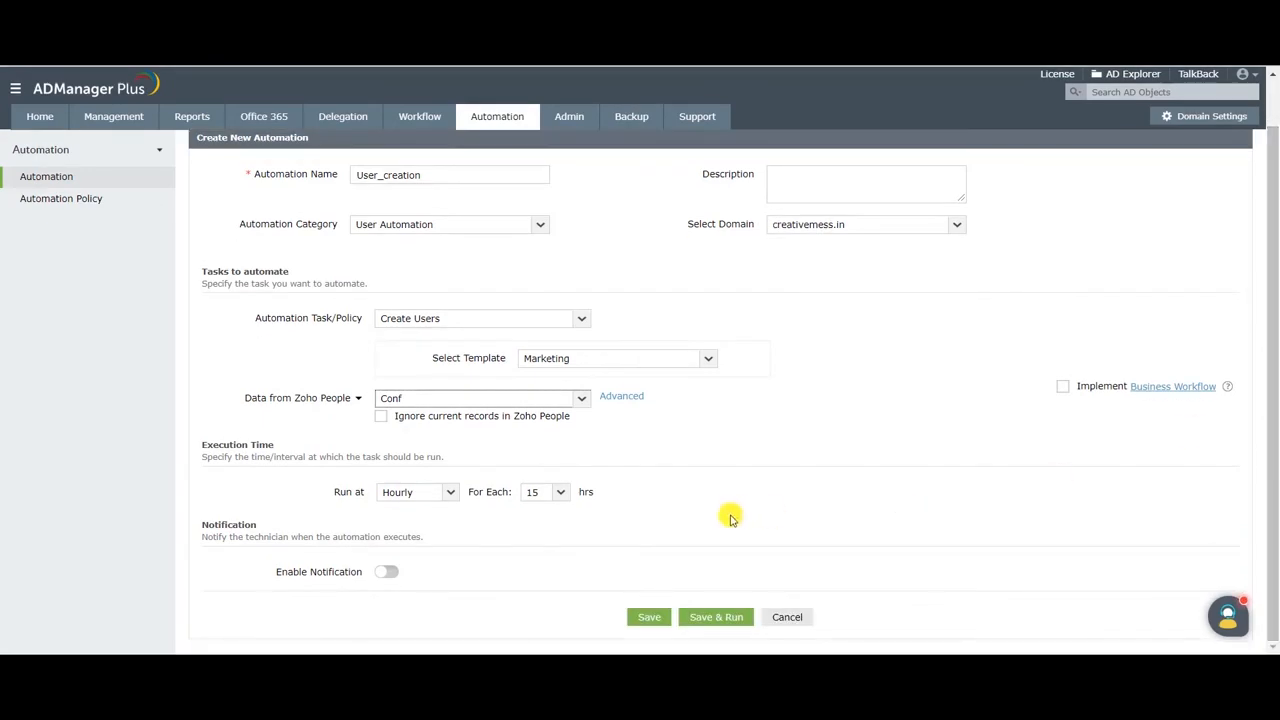
pyautogui.click(652, 618)
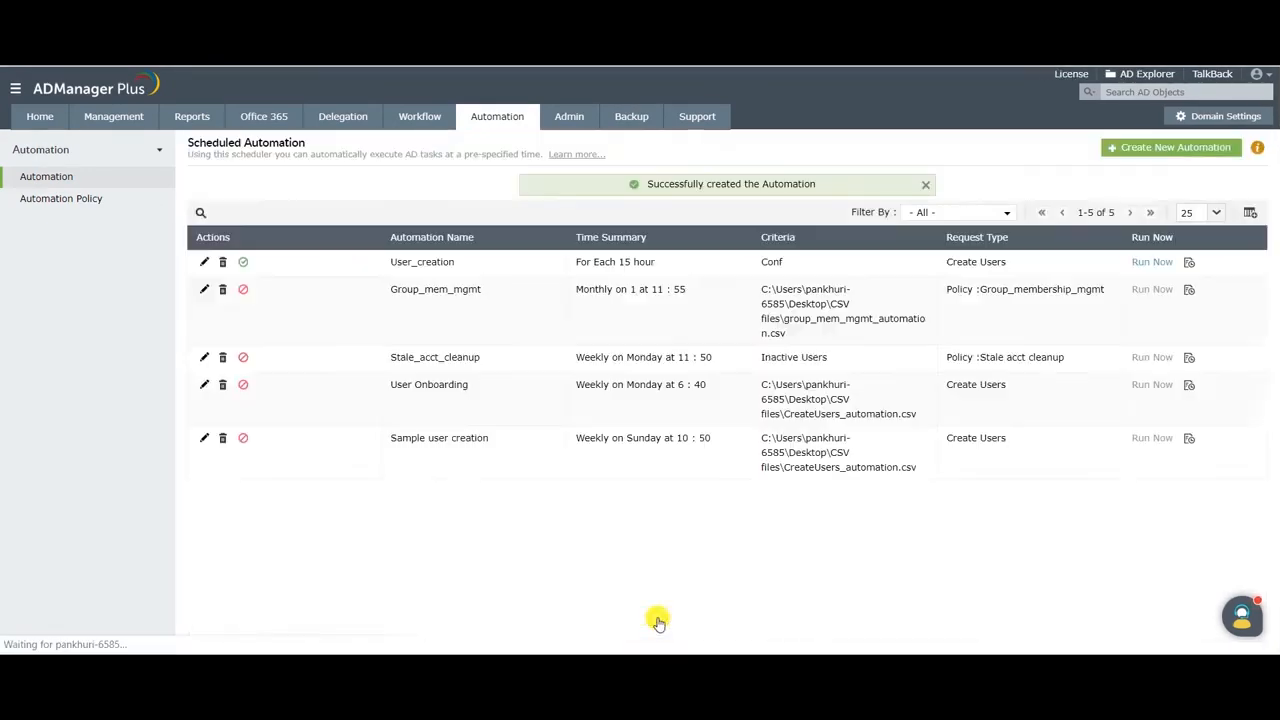